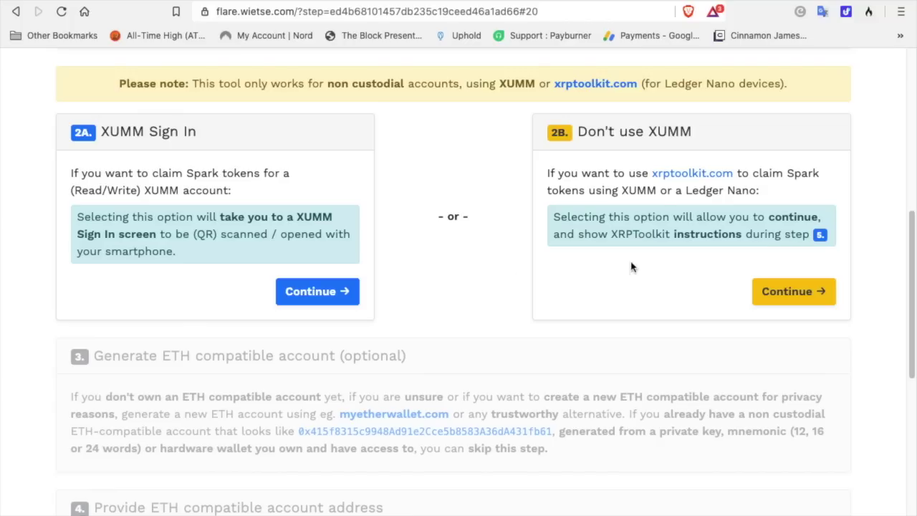
Proceed with the option that does not use XUMM and skip creating a new ETH compatible account
click(789, 294)
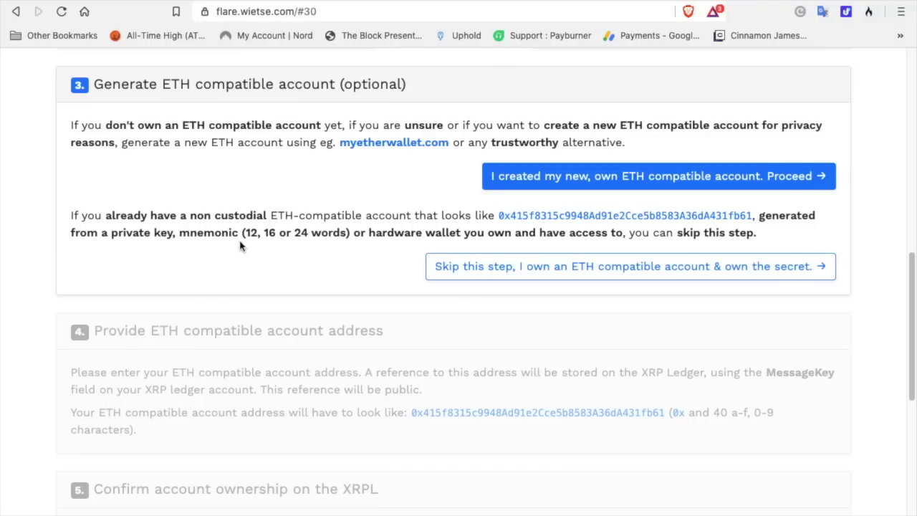
click(542, 275)
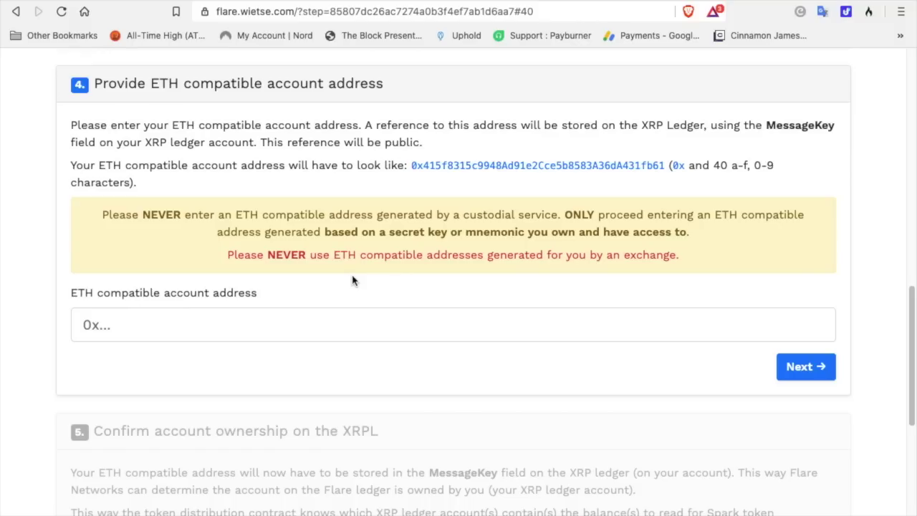
Provide the ETH compatible account address from the saved suggestions and proceed to confirming account ownership on the XRPL
click(170, 324)
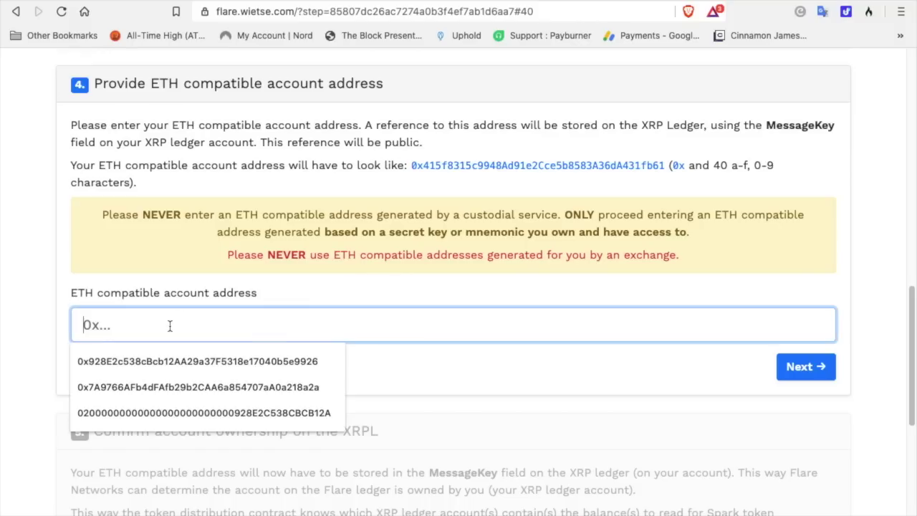
click(143, 363)
click(808, 367)
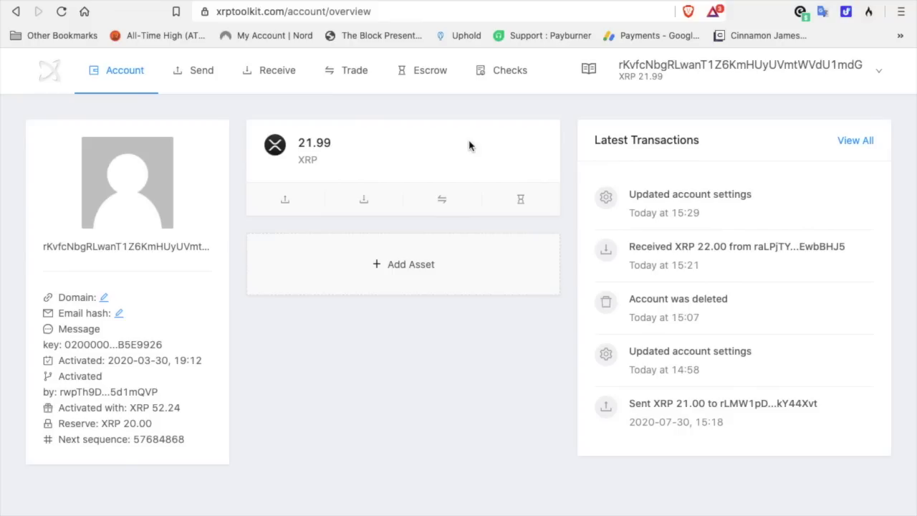
Open the account properties in XRP Toolkit and compare the Message Key with the value in the Flare instructions
mouse_move(123, 72)
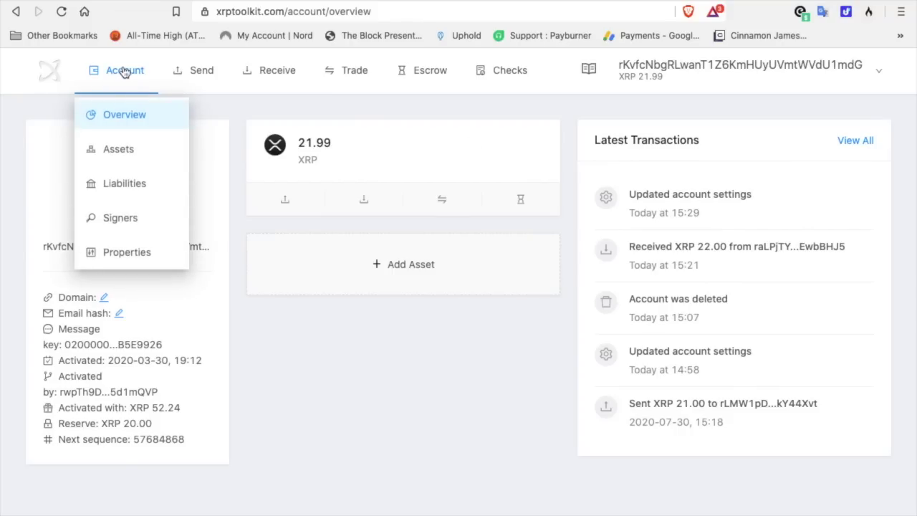
click(129, 254)
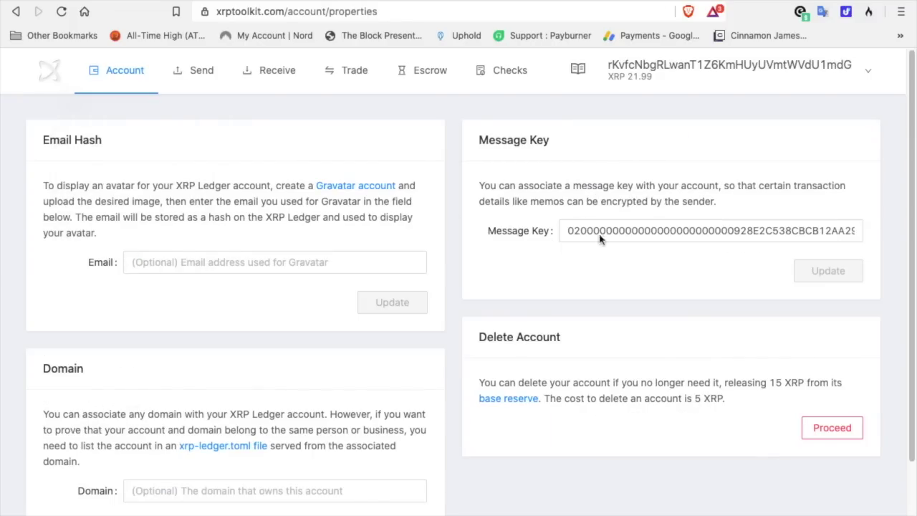
click(544, 2)
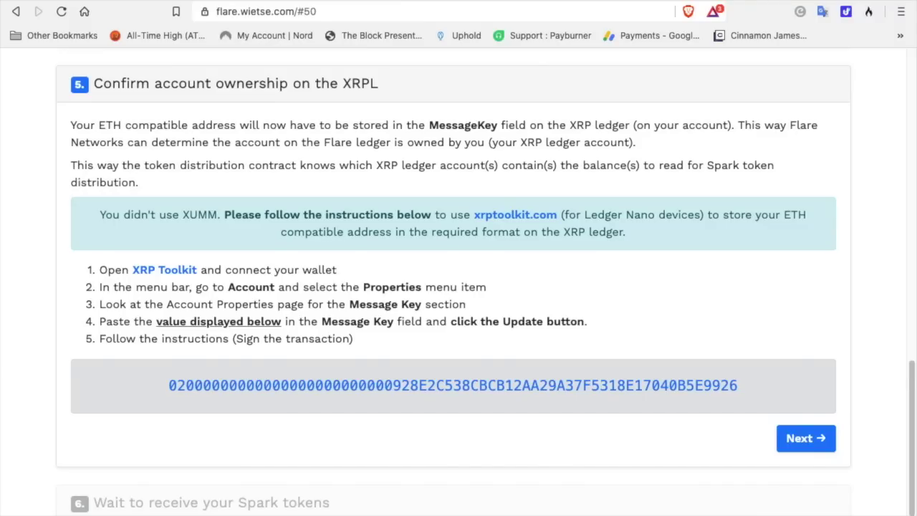
click(544, 3)
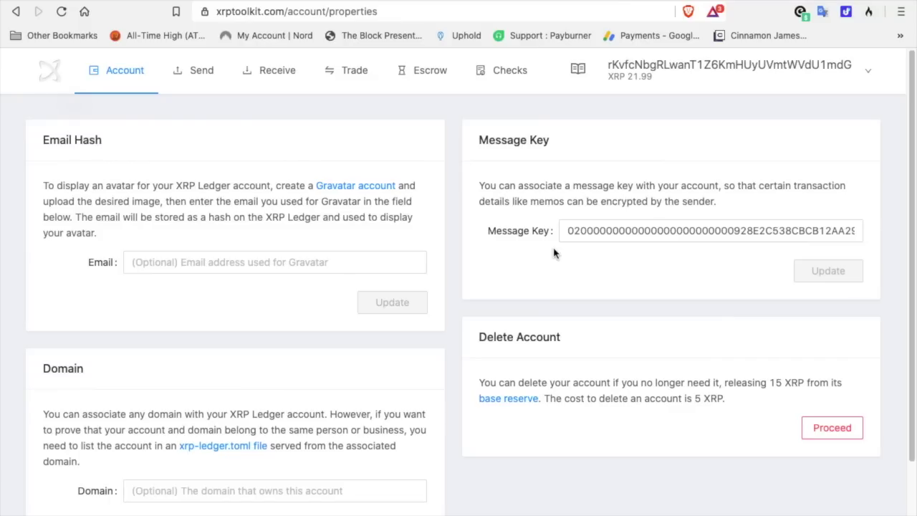
Return to the account overview and view the Ledger Device option for adding an account, leaving it without connecting
click(123, 76)
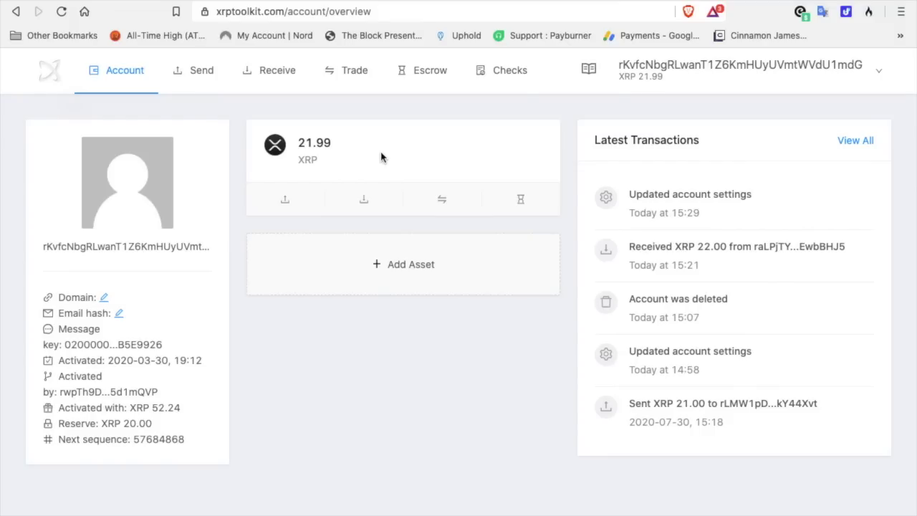
mouse_move(881, 77)
click(674, 117)
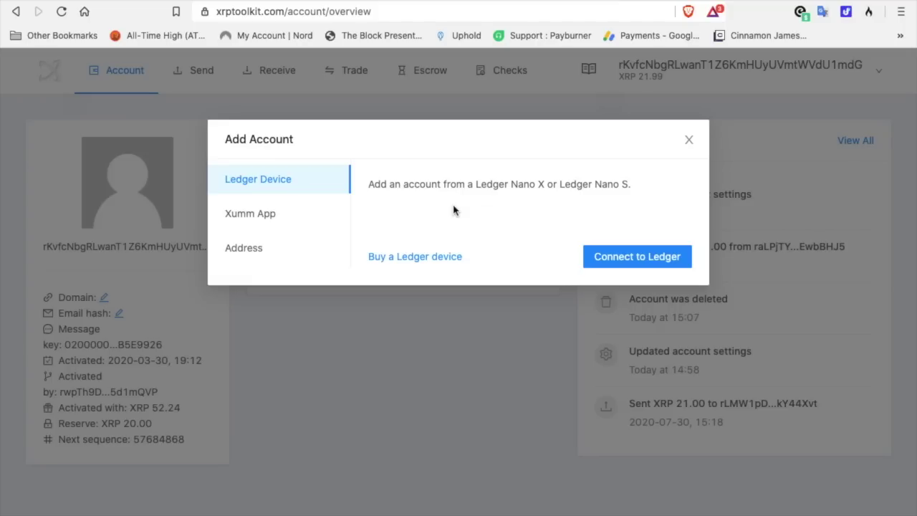
click(689, 139)
click(113, 69)
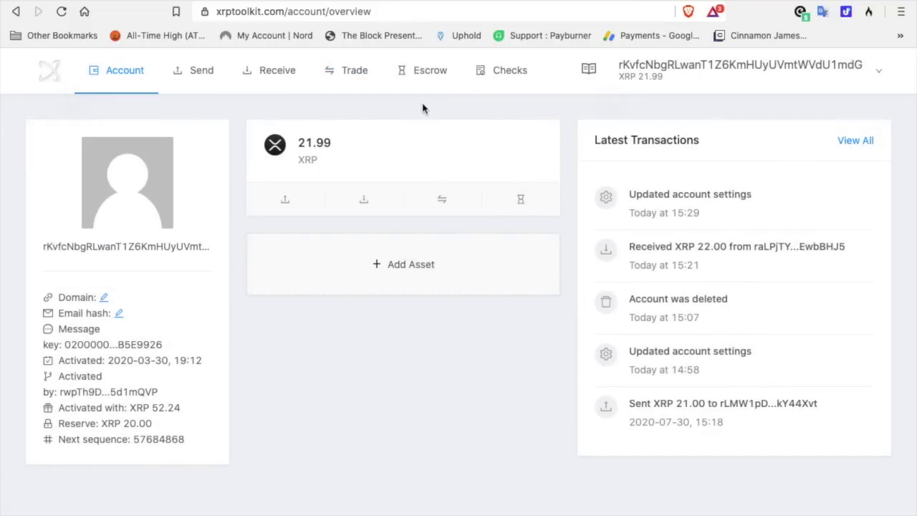
Look through the XRP Toolkit homepage down to the supported Ledger Nano wallets
click(55, 69)
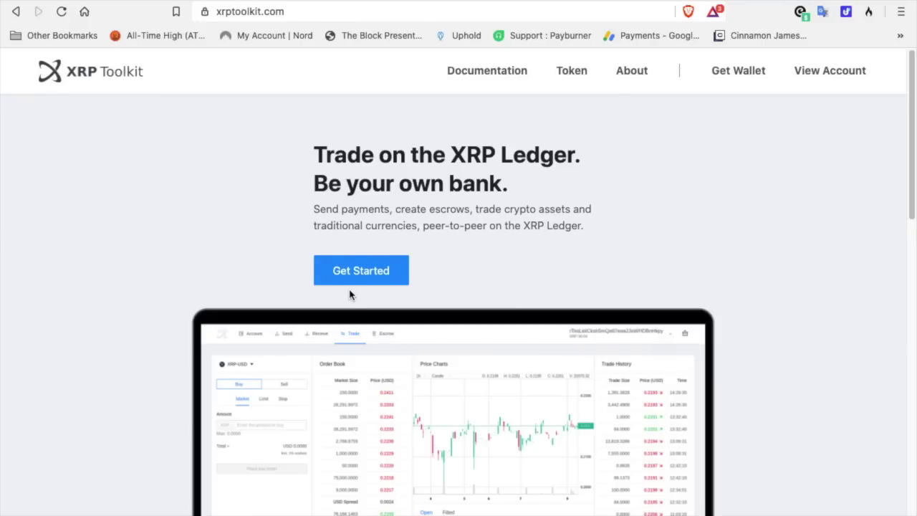
scroll(351, 293, down, 6)
scroll(352, 274, down, 2)
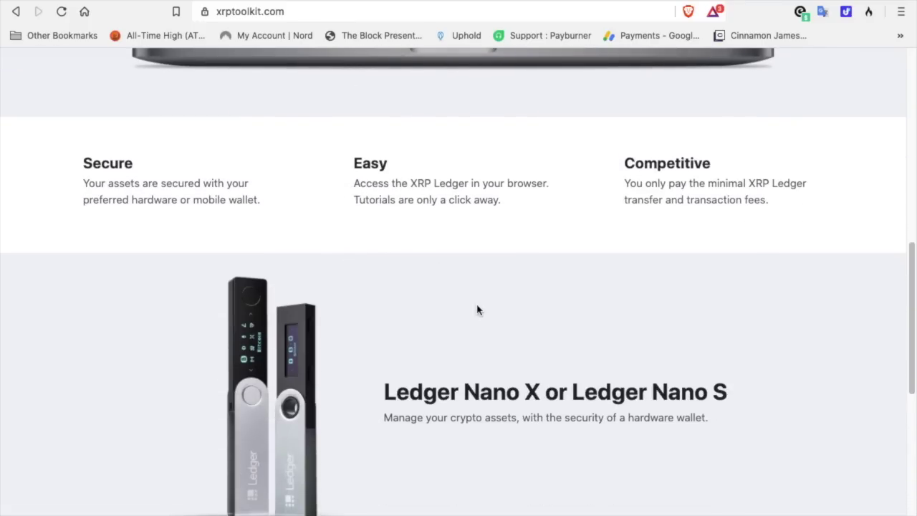
scroll(478, 309, up, 9)
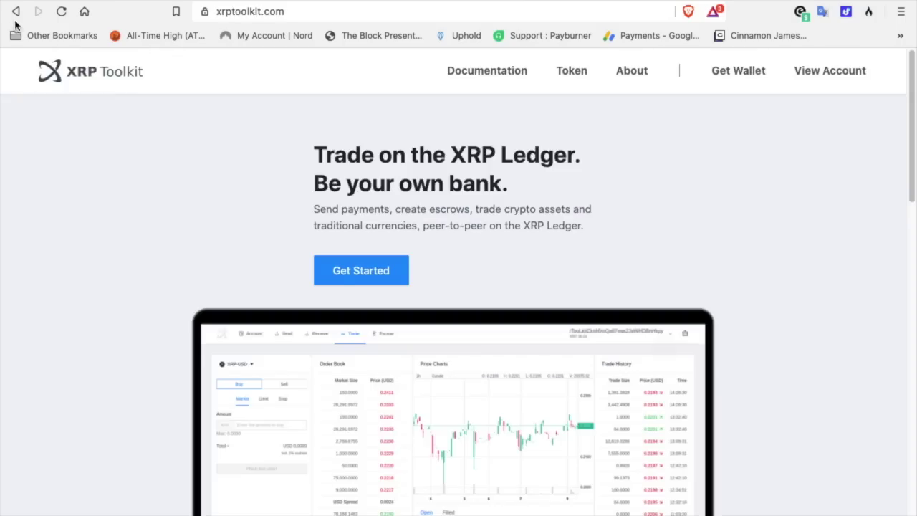
Go back to the account overview, open the account properties and try to update the Message Key
click(16, 12)
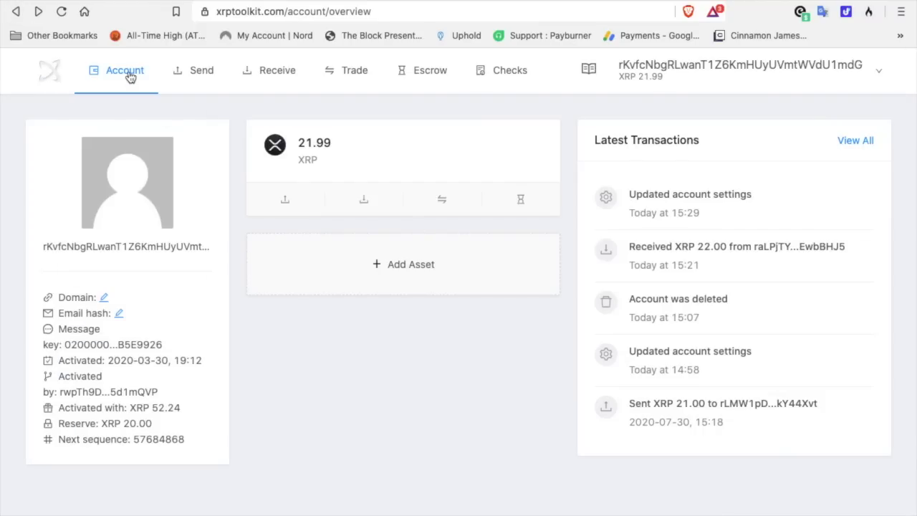
mouse_move(129, 77)
click(141, 253)
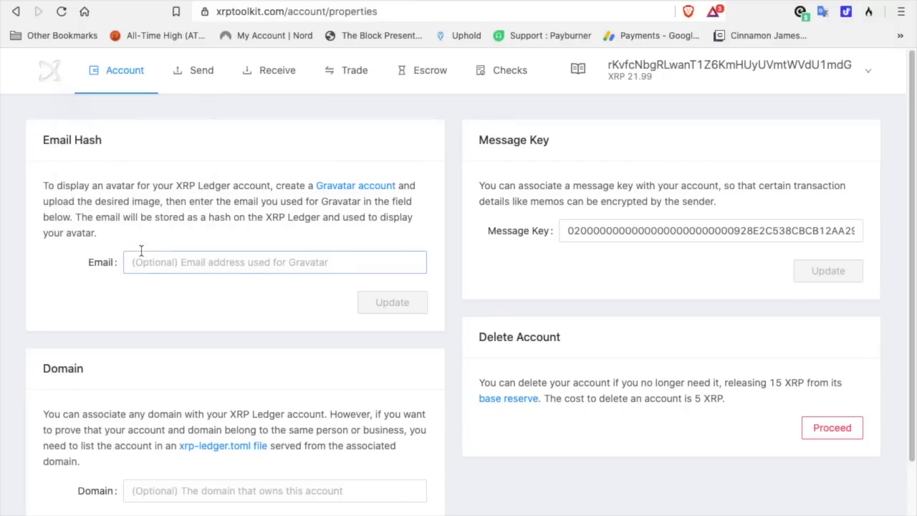
click(590, 226)
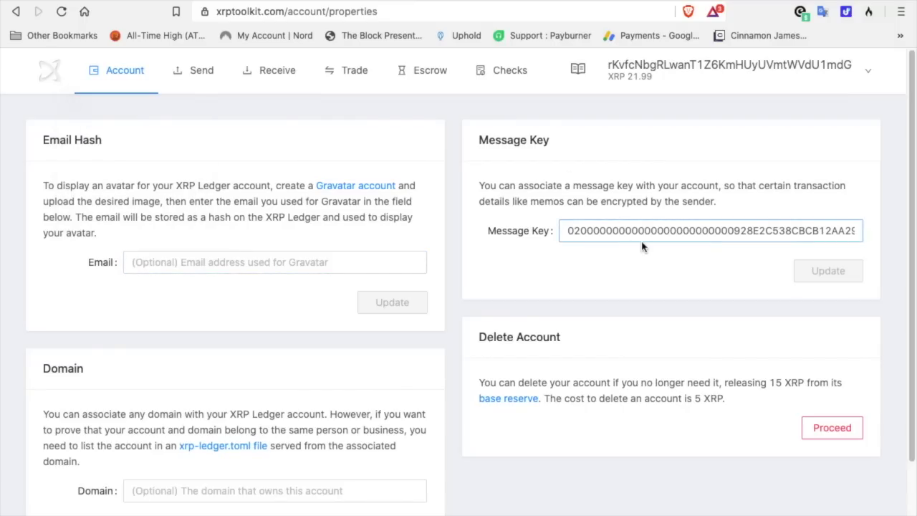
click(844, 272)
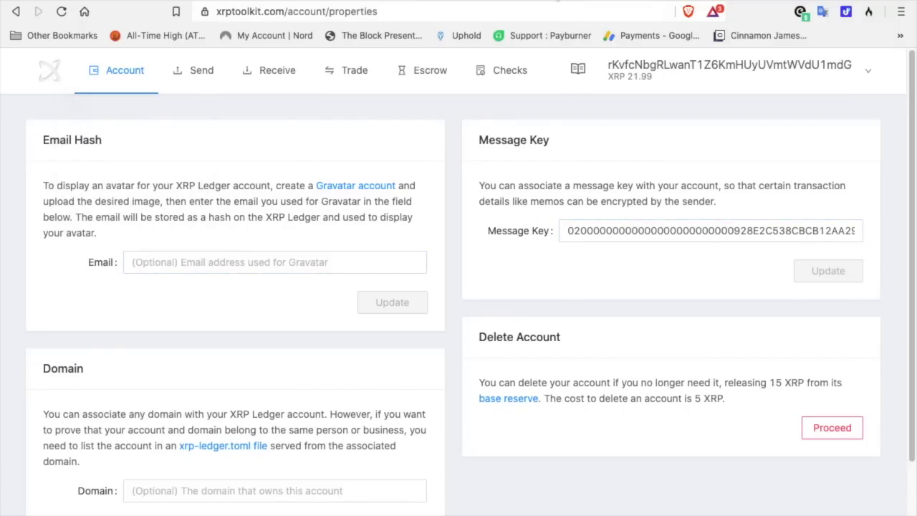
Switch to the coinpaprika page, reload it and review the top cryptocurrencies by market cap
key(ctrl+shift+Tab)
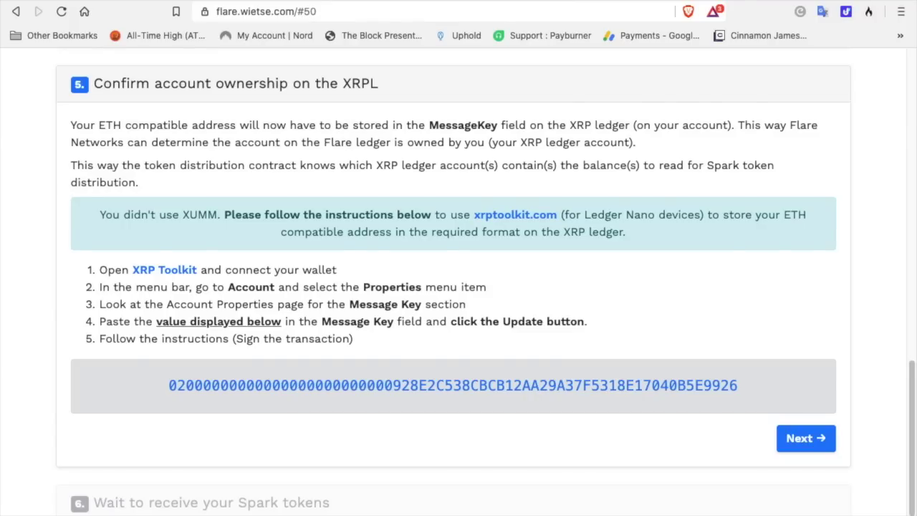
key(ctrl+shift+Tab)
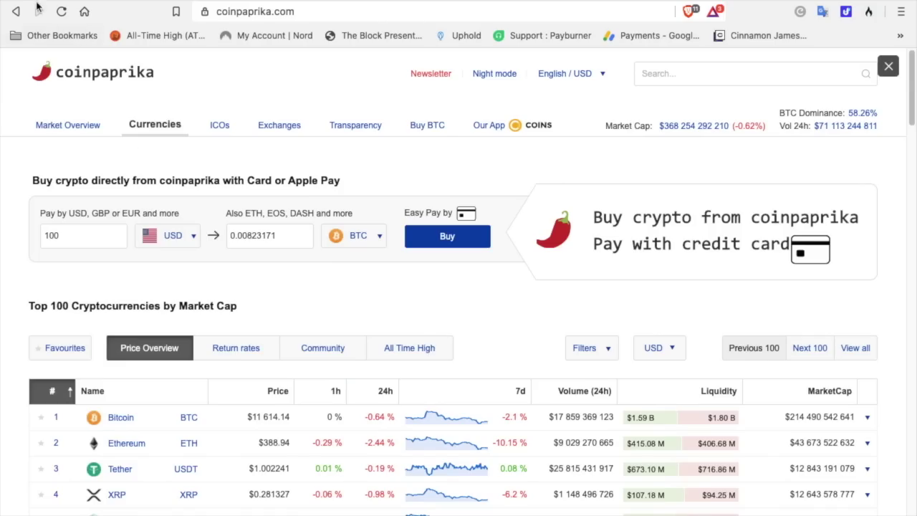
click(61, 11)
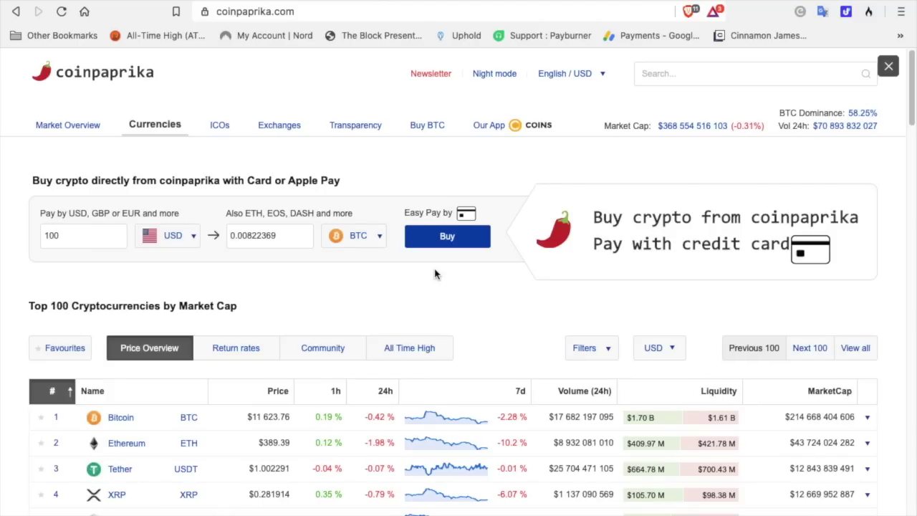
scroll(182, 265, down, 3)
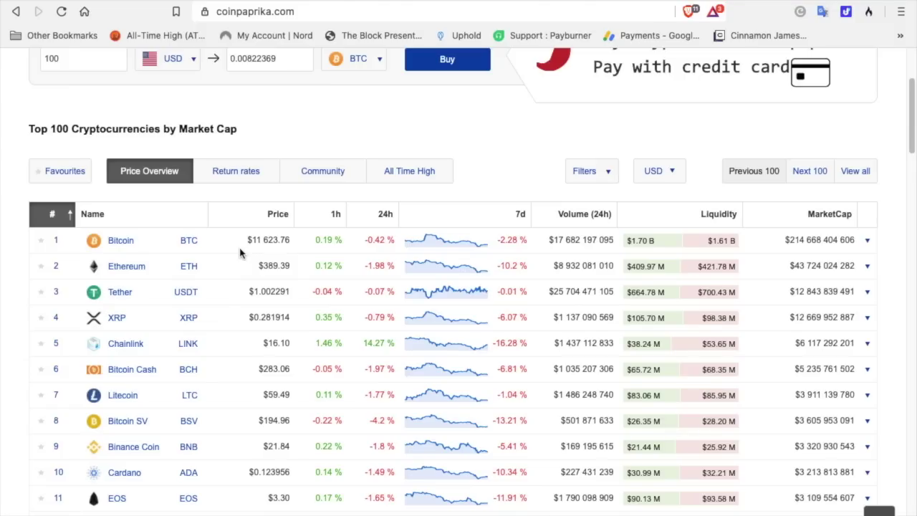
scroll(240, 252, up, 3)
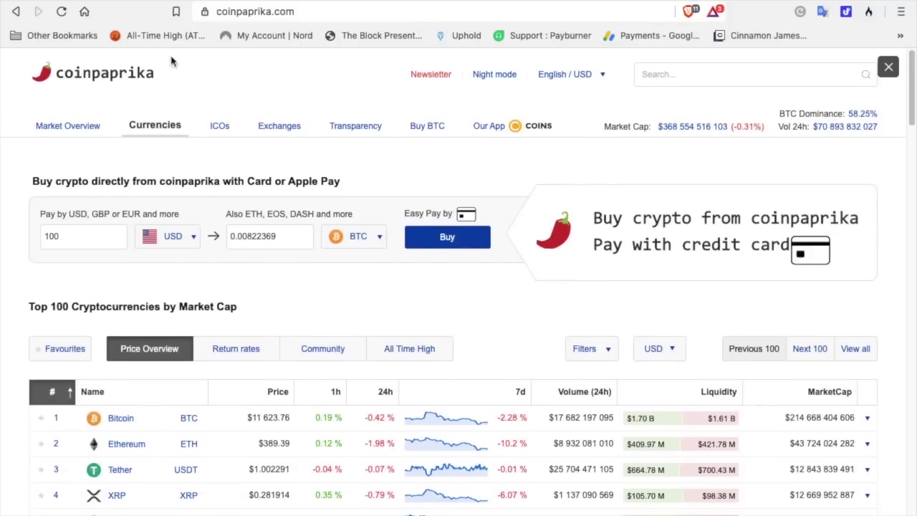
Review the XUMM website and the XRP Toolkit homepage in the other open pages
key(ctrl+Tab)
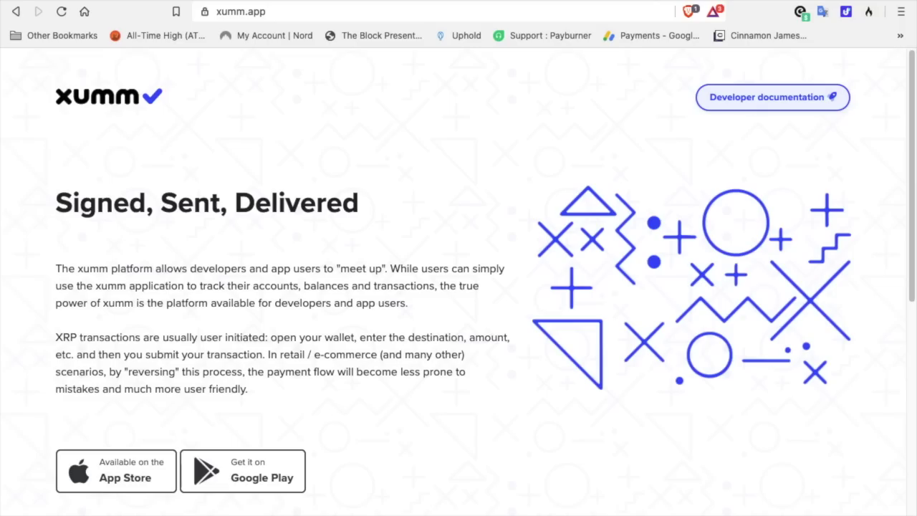
key(ctrl+Tab)
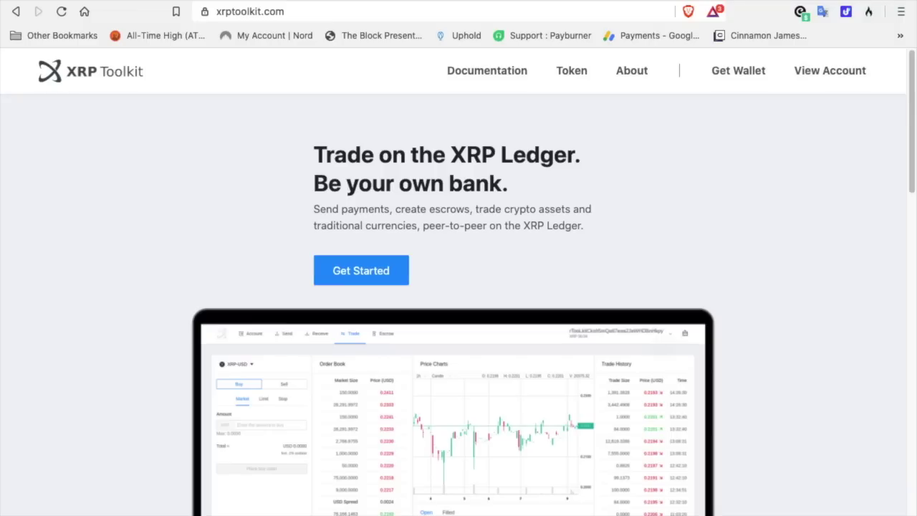
scroll(577, 271, down, 6)
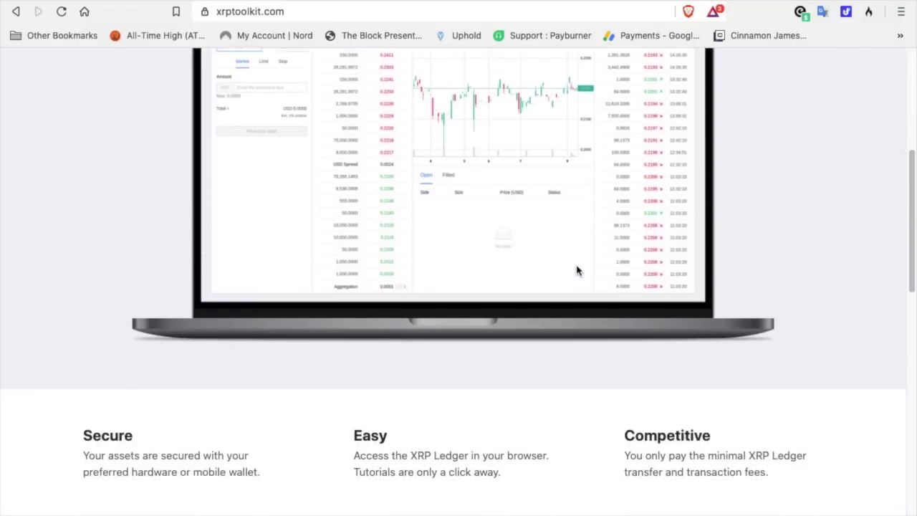
scroll(577, 271, down, 4)
scroll(578, 268, up, 10)
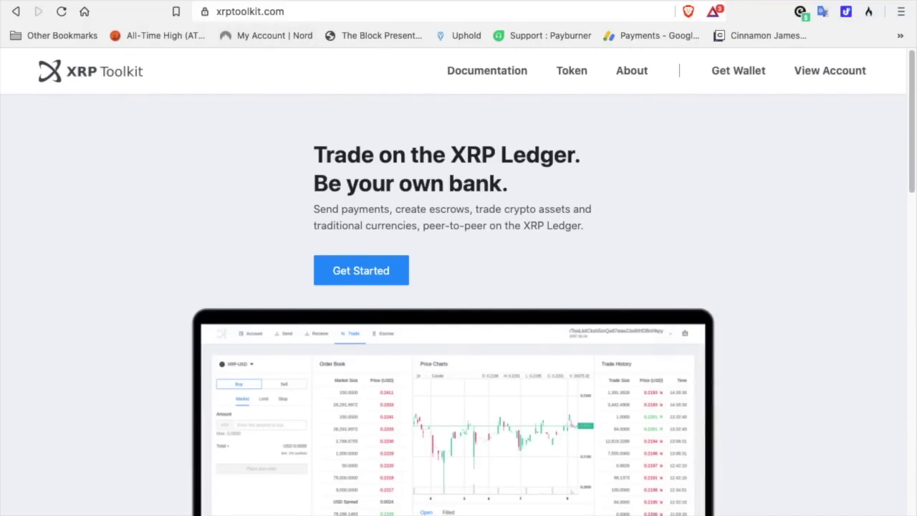
Switch to the open Twitter profile and return toward the beginning of its timeline
key(ctrl+Tab)
scroll(308, 313, up, 10)
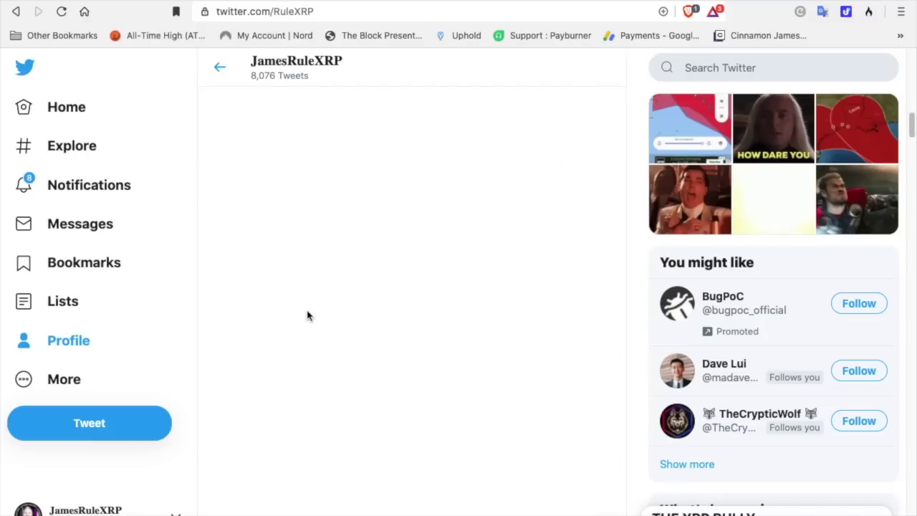